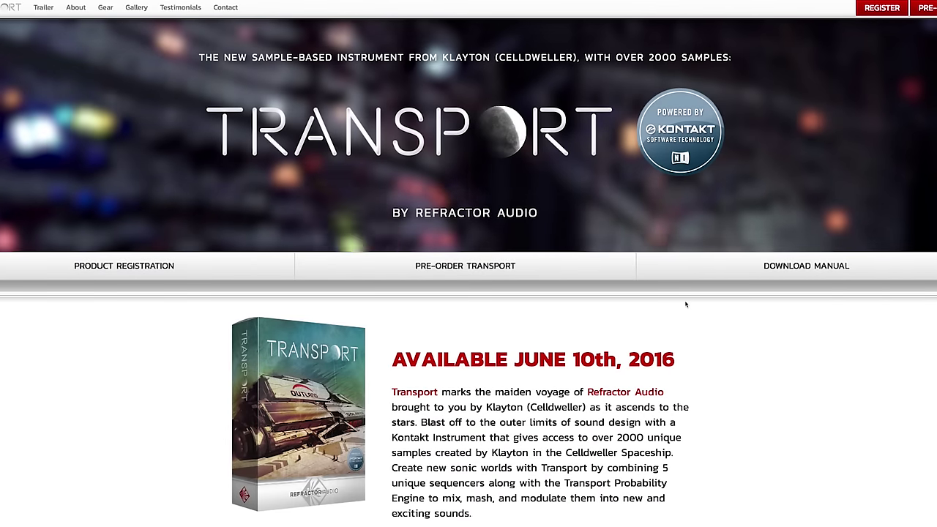
left_click(882, 8)
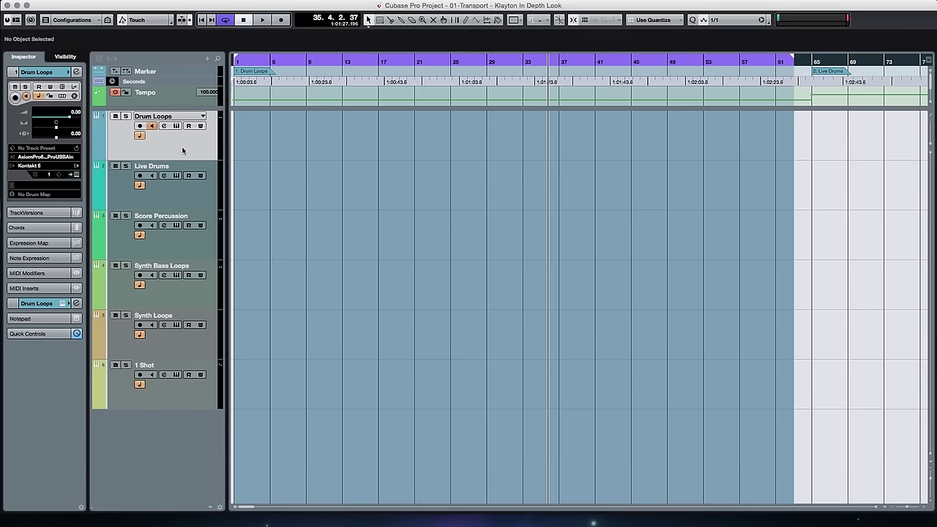
Open and reposition the Drum Loops track's instrument window, switching its virtual keyboard off and back on
left_click(164, 126)
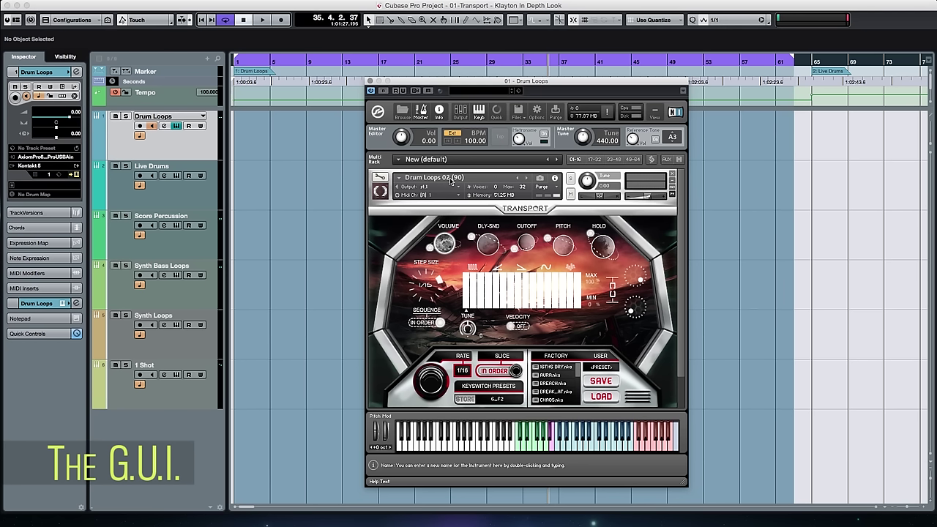
left_click_drag(479, 81, 445, 50)
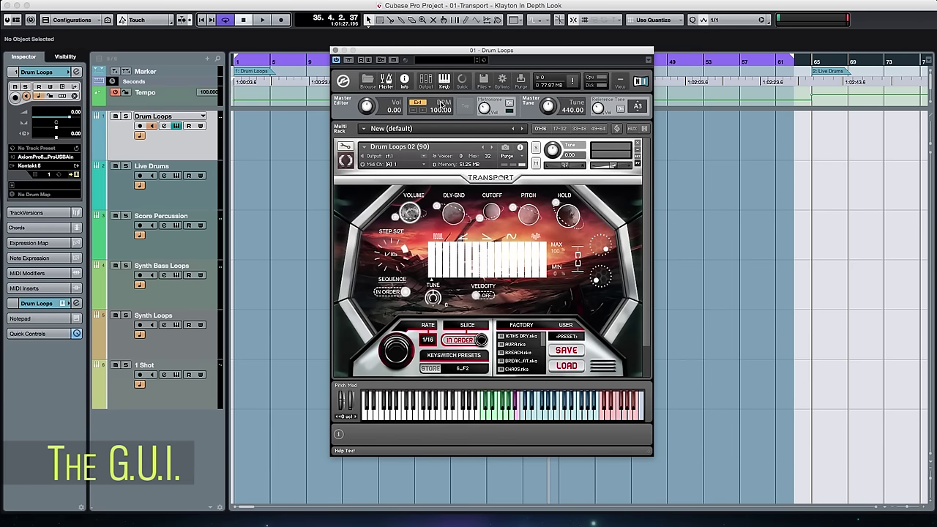
left_click(442, 80)
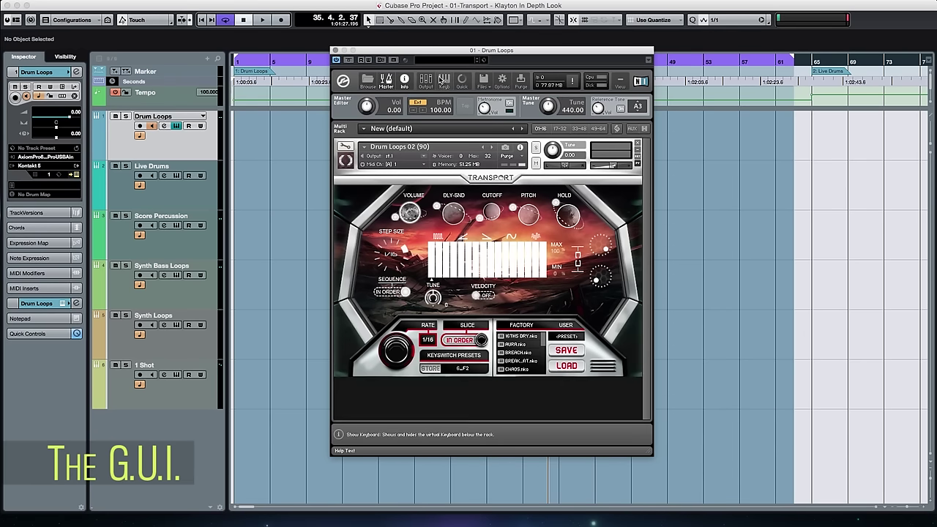
left_click(443, 80)
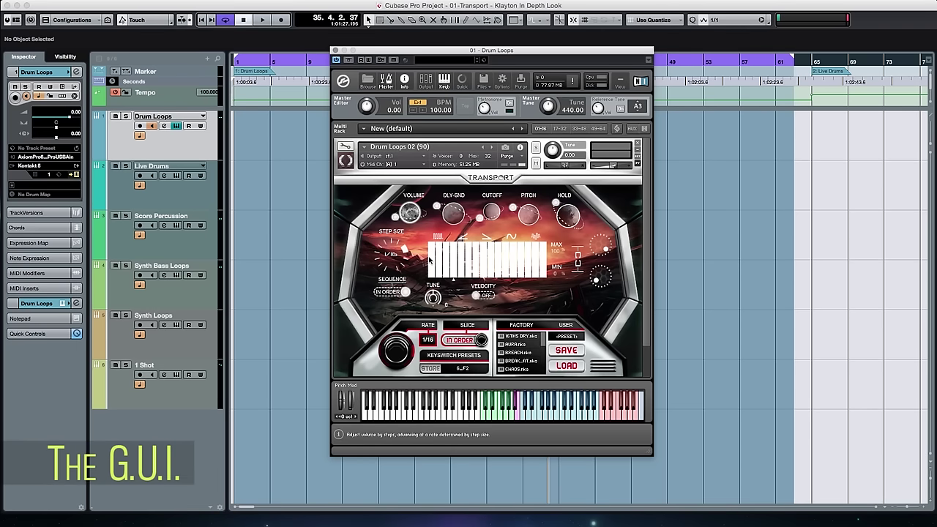
Look through the delay send, cutoff, pitch and hold sequencer pages, and return to the volume page
left_click(493, 219)
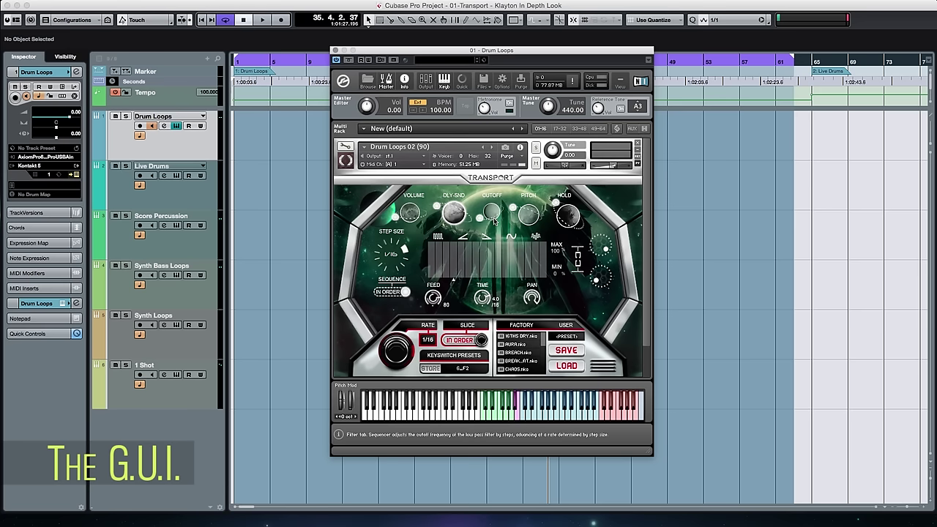
left_click(529, 213)
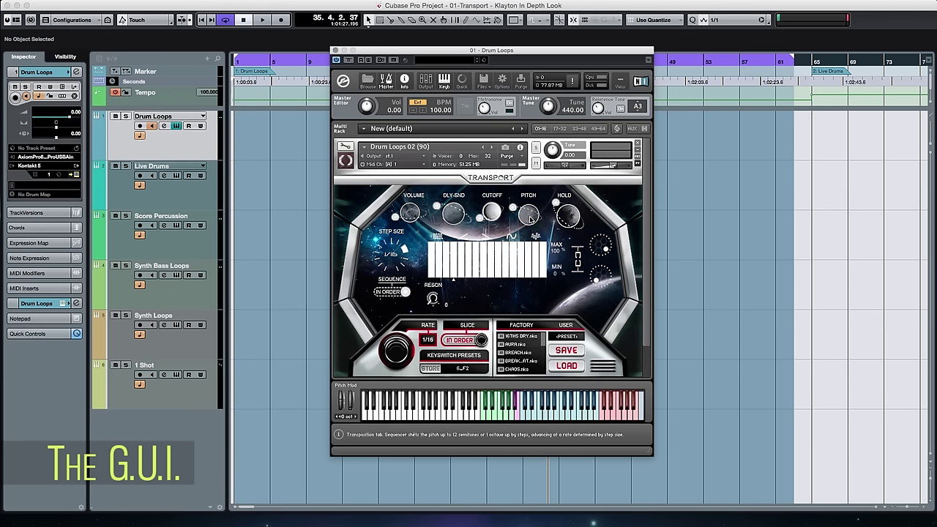
left_click(569, 215)
left_click(407, 207)
left_click(453, 213)
left_click(408, 207)
left_click(492, 213)
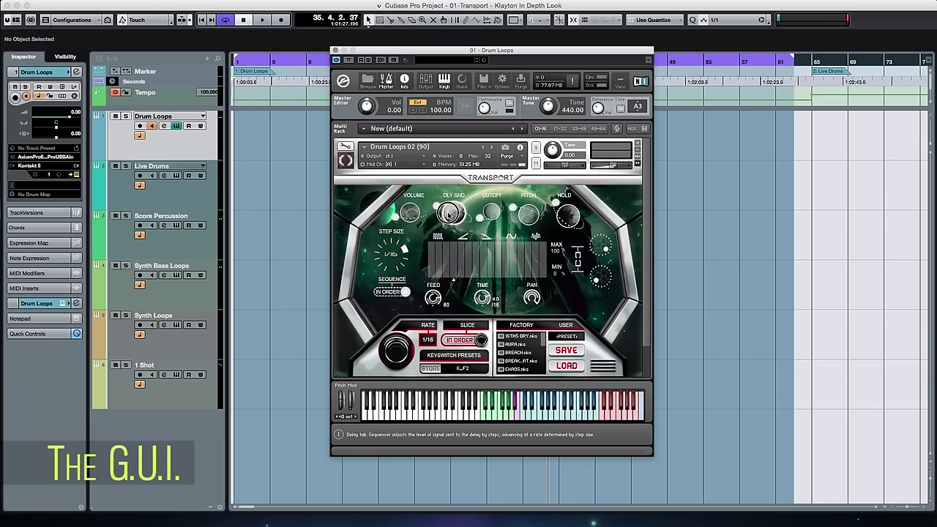
left_click(530, 215)
left_click(568, 216)
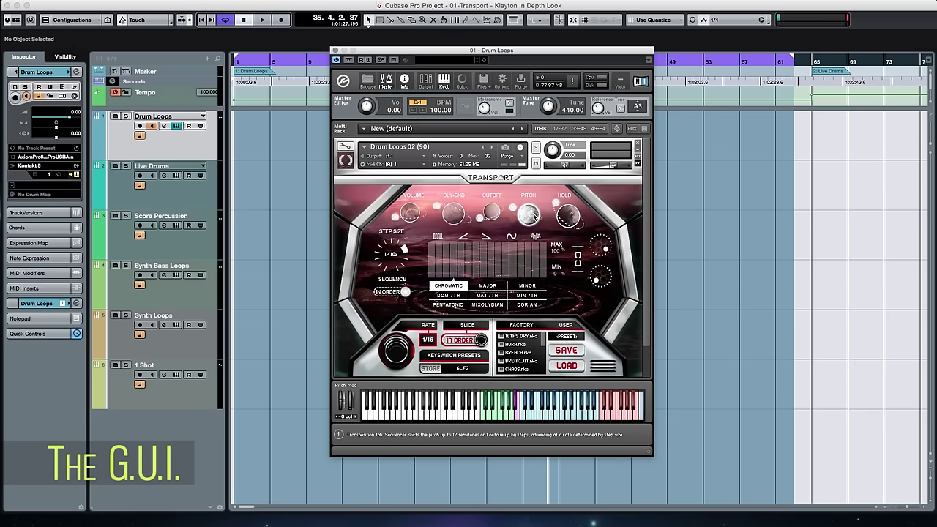
left_click(407, 211)
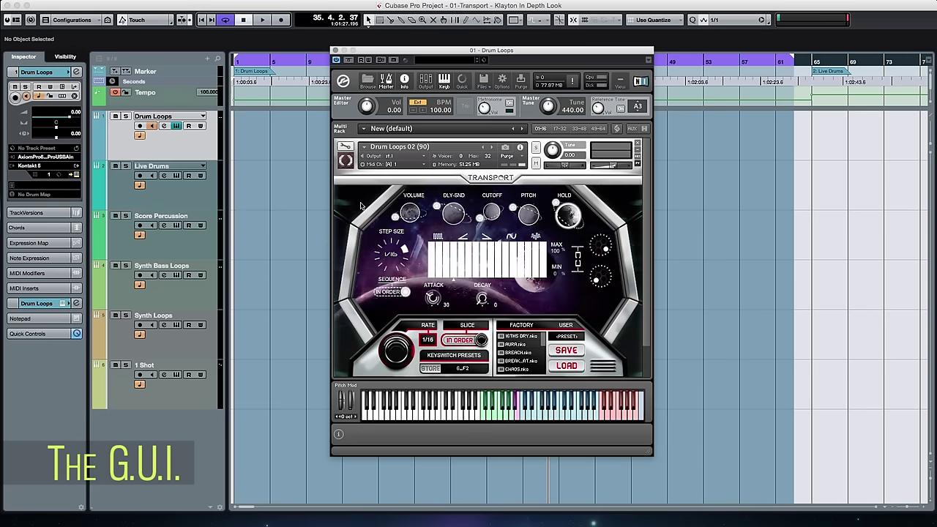
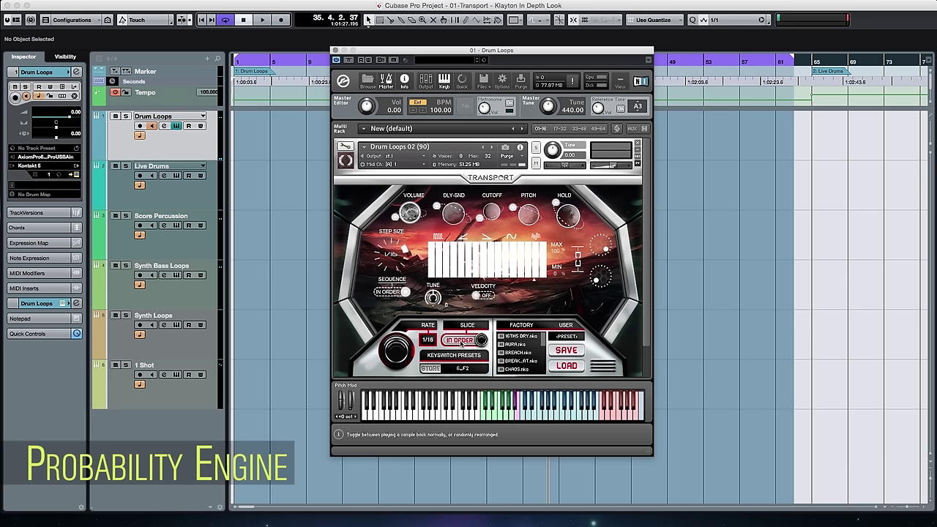
Try the Random slice mode and return the setting to In Order
left_click(461, 342)
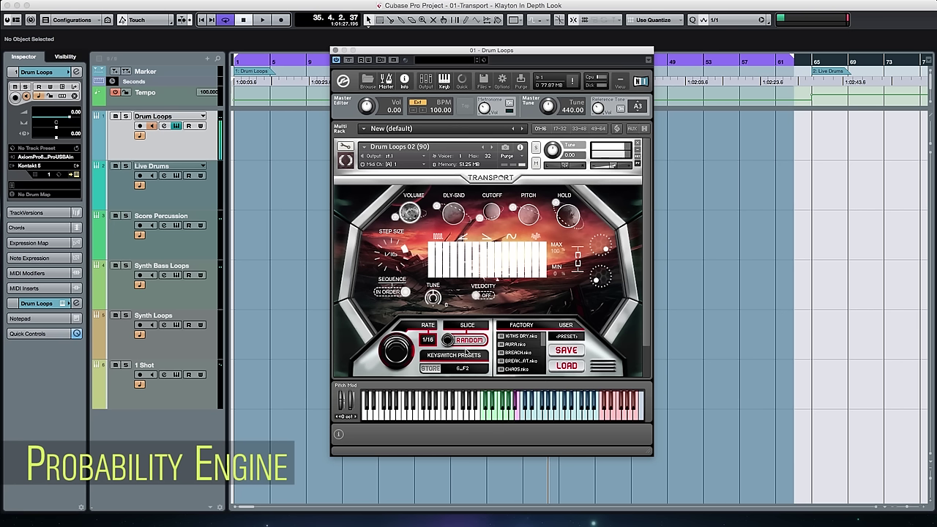
left_click(451, 344)
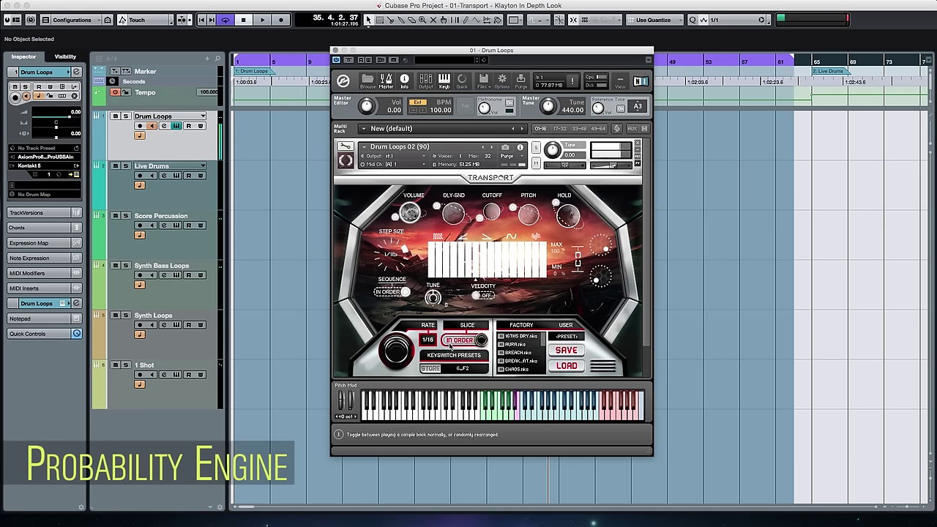
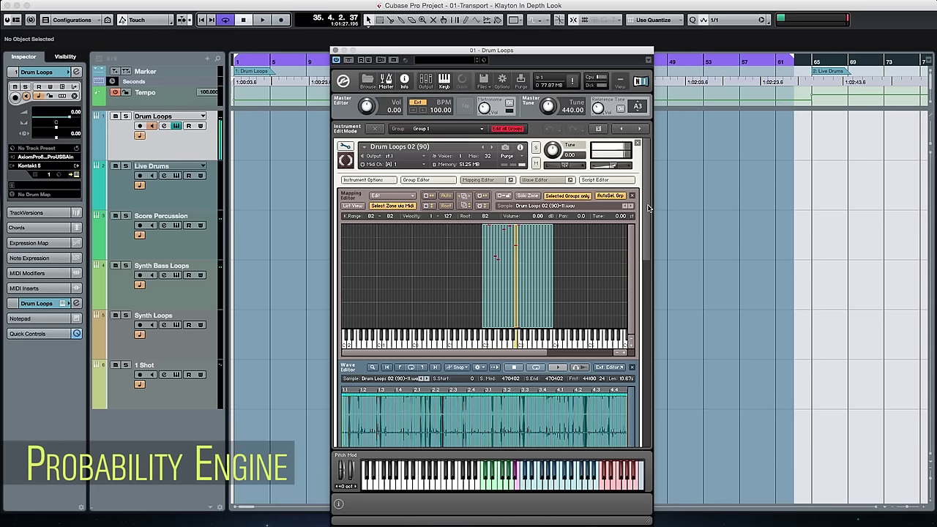
Examine the instrument's sample mapping and waveform in the editors, and leave instrument edit mode
scroll(513, 176, "down", 2)
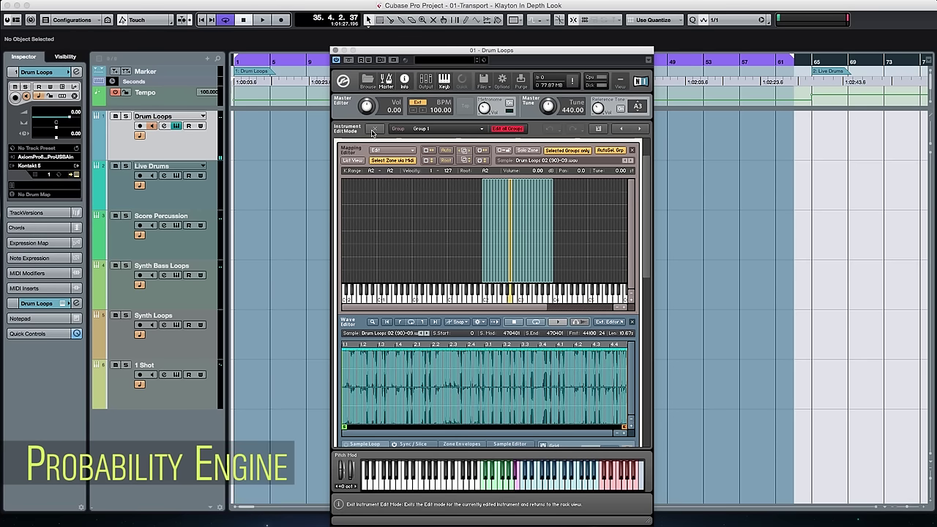
left_click(373, 130)
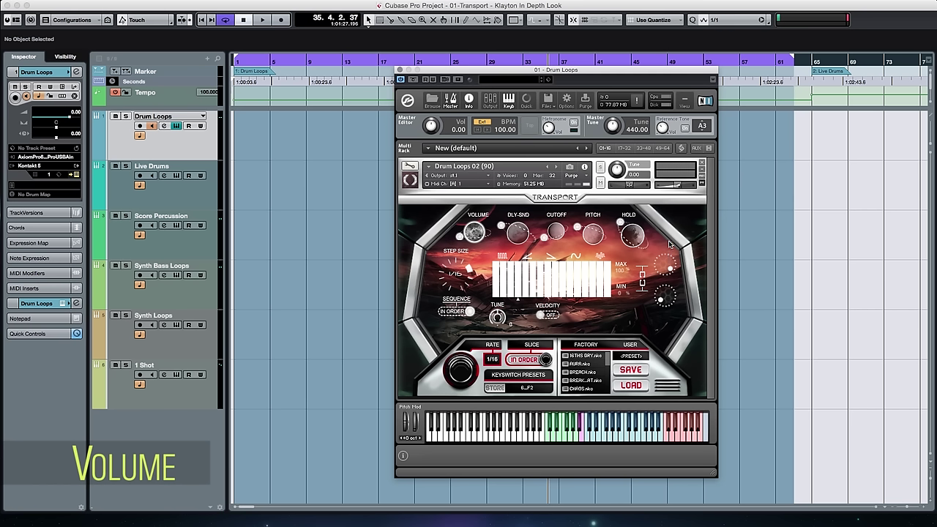
Try out the volume sequencer's maximum and minimum limits and return the range to 0–100%
left_click_drag(665, 266, 645, 357)
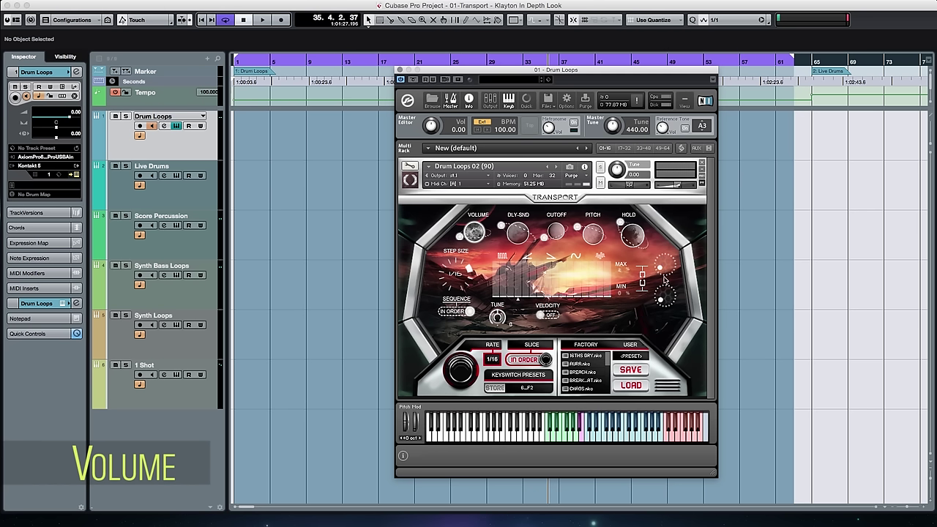
left_click_drag(661, 300, 679, 157)
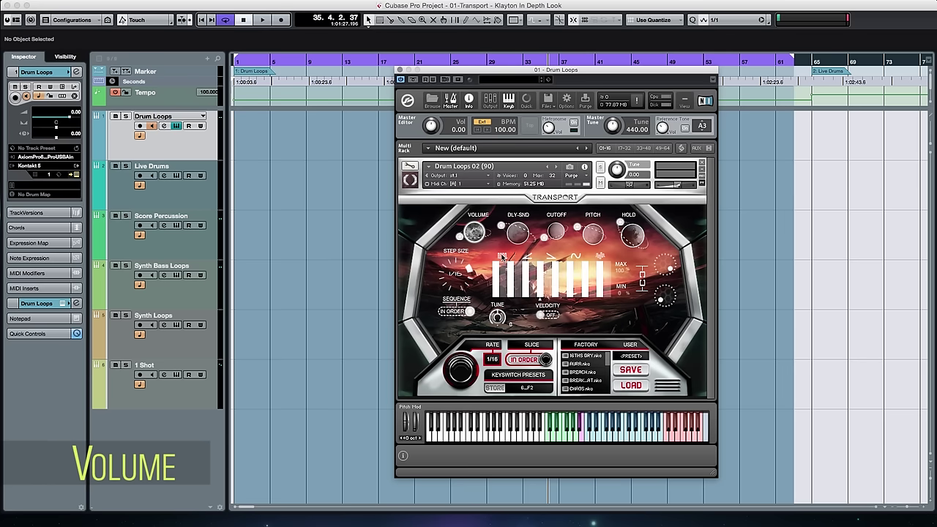
Try the rising, falling, sine, shuffled and alternating step patterns in the volume sequencer
left_click(526, 256)
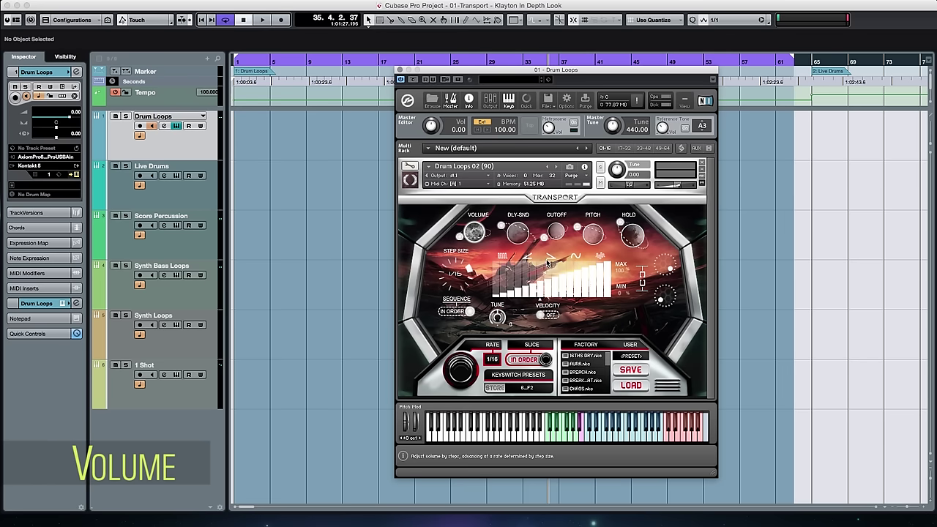
left_click(549, 256)
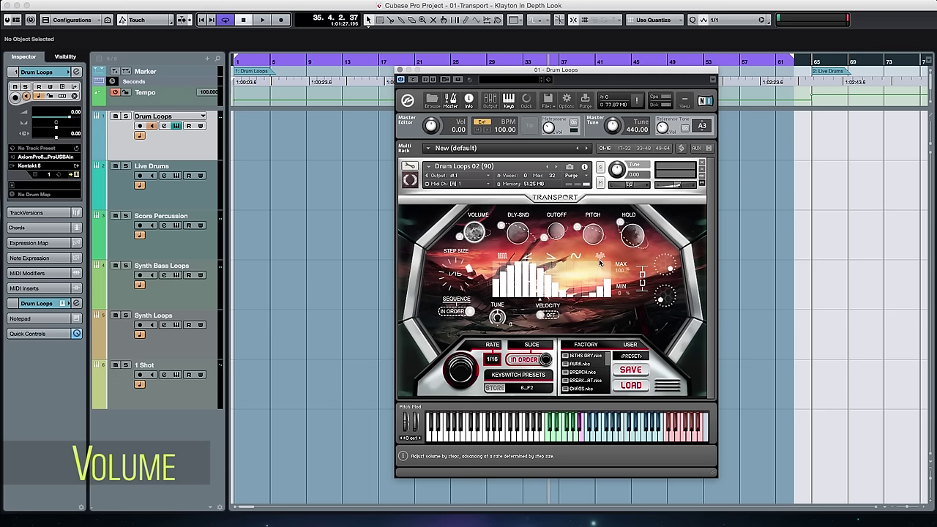
left_click(601, 257)
left_click(600, 257)
left_click(601, 257)
left_click(600, 257)
left_click(600, 257)
left_click(600, 257)
left_click(600, 257)
left_click(600, 257)
left_click(501, 256)
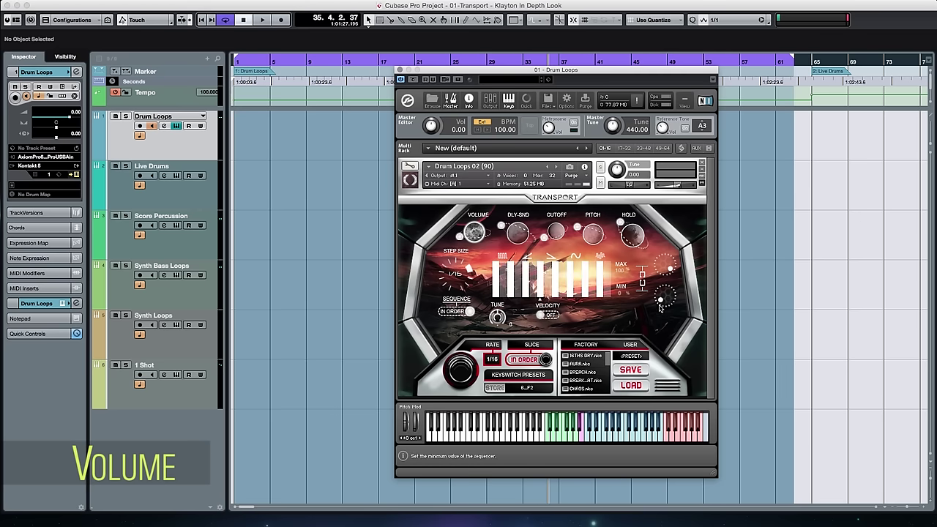
Draw custom freehand levels across the volume sequencer's steps and try adjusting the minimum limit
mouse_move(496, 297)
left_mouse_down()
mouse_move(535, 261)
mouse_move(608, 265)
left_mouse_up()
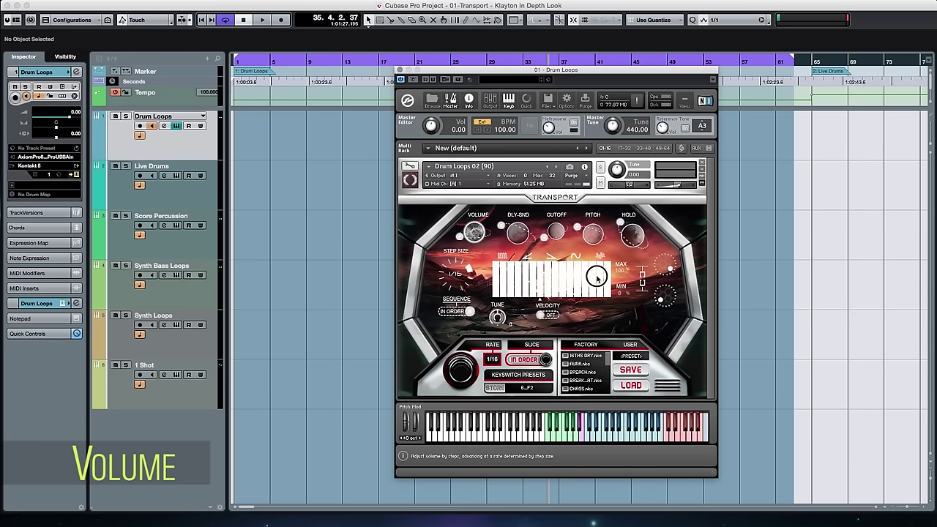
mouse_move(508, 281)
left_mouse_down()
mouse_move(614, 265)
mouse_move(584, 284)
mouse_move(525, 269)
mouse_move(489, 275)
left_mouse_up()
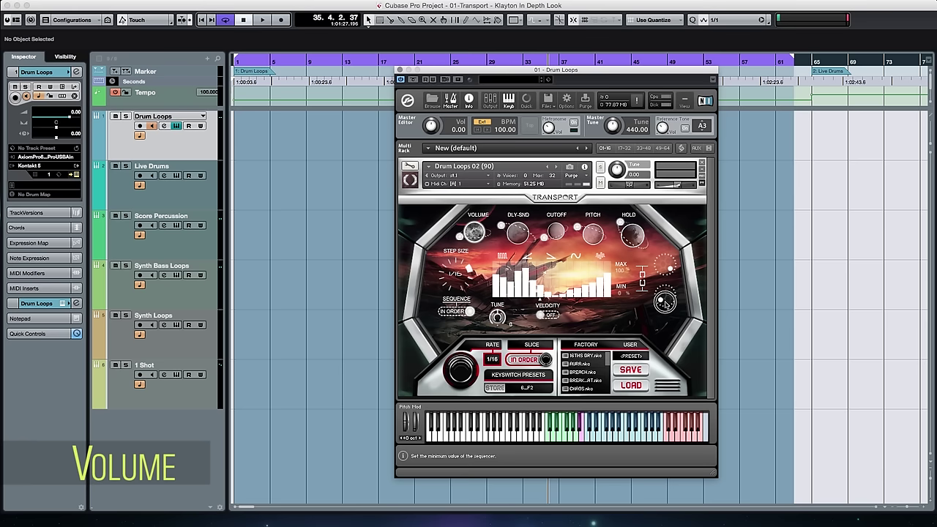
left_click_drag(665, 301, 624, 517)
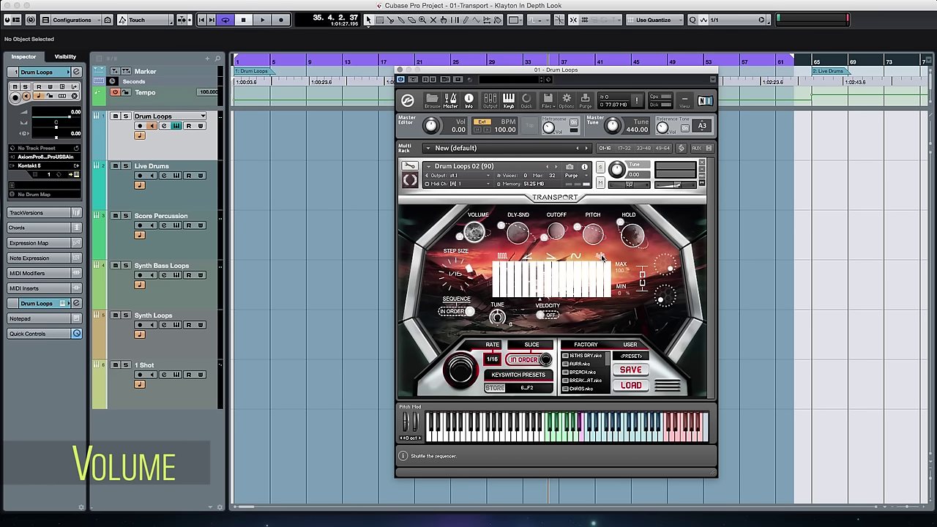
Set the volume sequencer's minimum to 51% and shuffle its step levels repeatedly
left_click(599, 256)
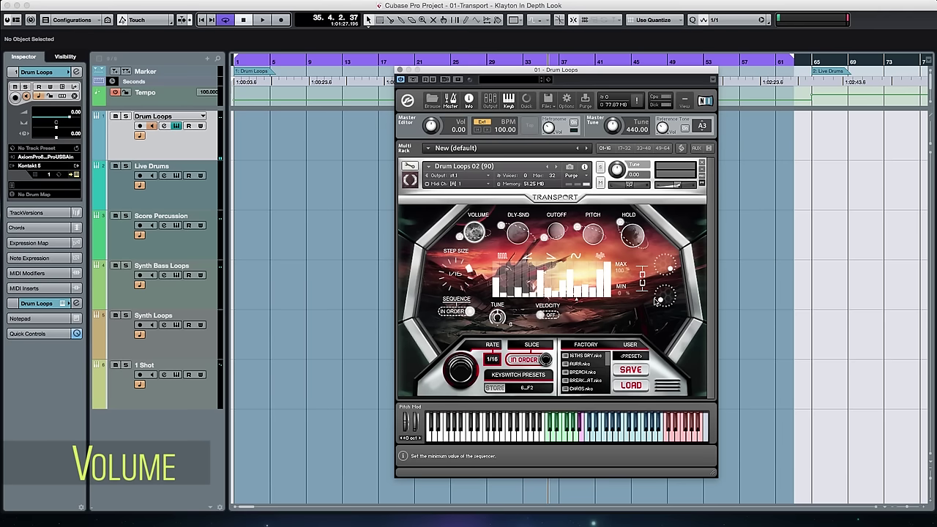
left_click_drag(665, 302, 672, 252)
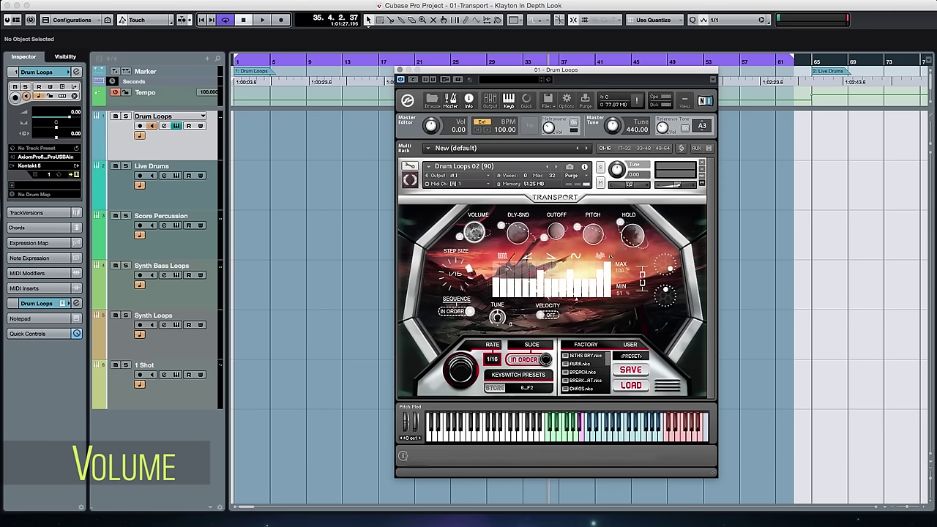
left_click(602, 257)
left_click(603, 257)
left_click(602, 257)
left_click(603, 257)
left_click(602, 257)
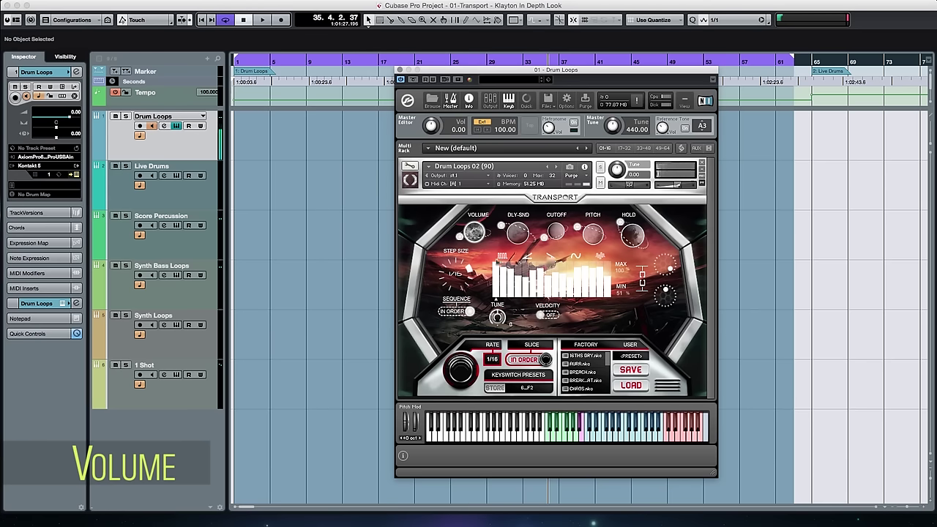
Try the alternating and rising volume patterns, and set the sequencer minimum to 37% for the rising one
left_click(502, 257)
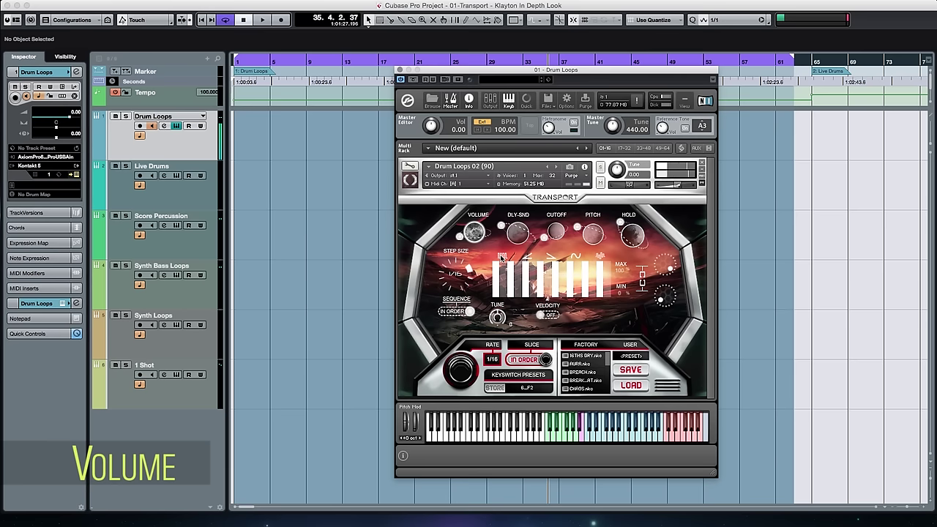
left_click(529, 258)
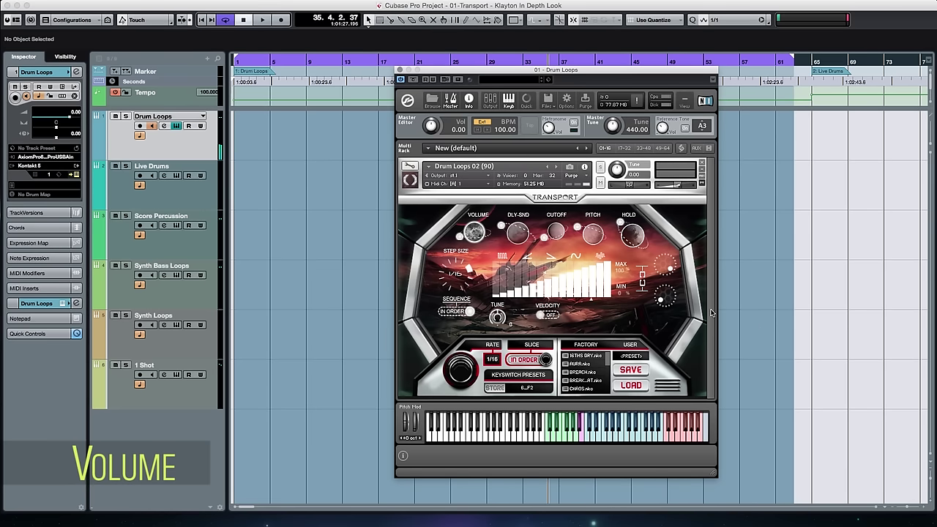
left_click_drag(672, 306, 667, 273)
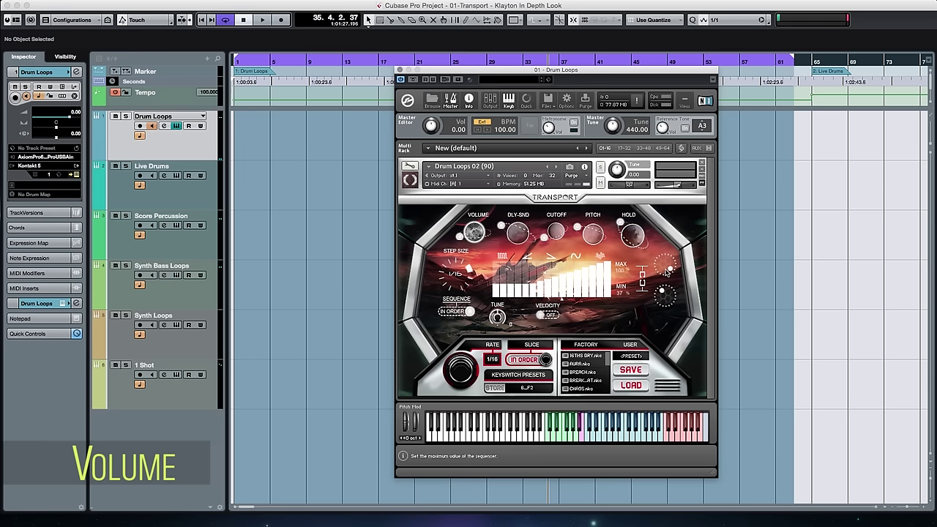
Reshape the volume steps starting with a falling slope at a 45% minimum, and turn on Velocity
left_click_drag(609, 293, 549, 260)
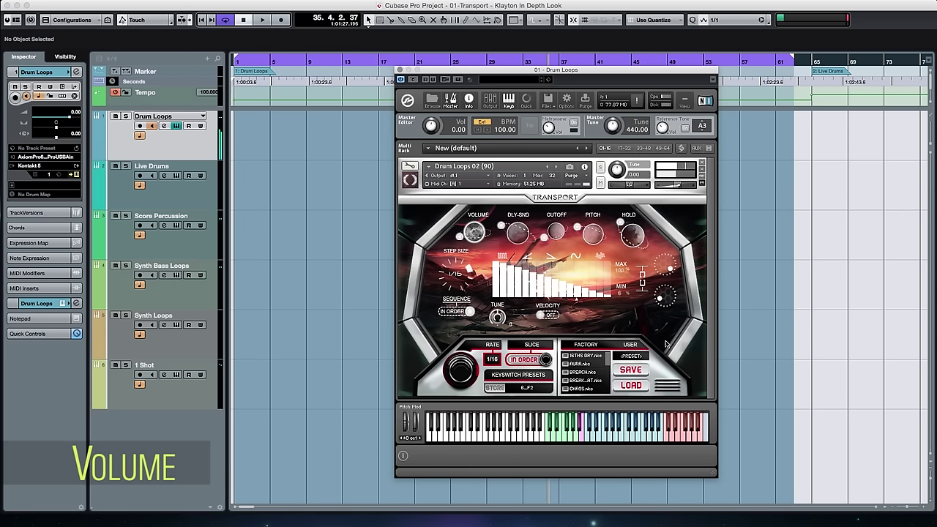
left_click_drag(676, 293, 665, 268)
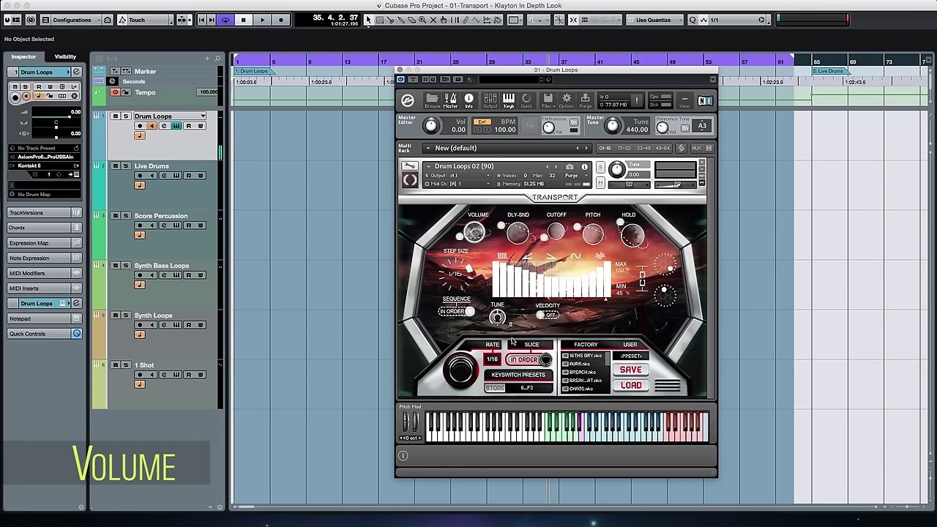
left_click(551, 317)
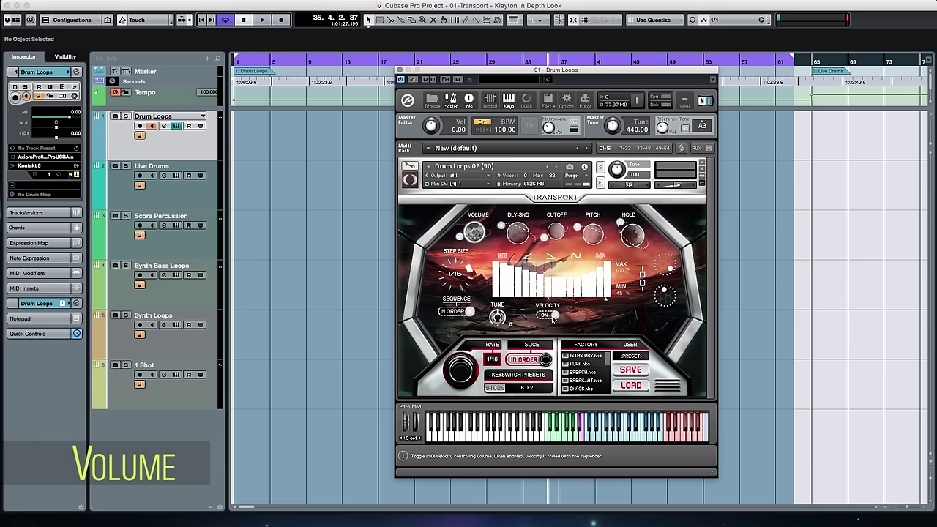
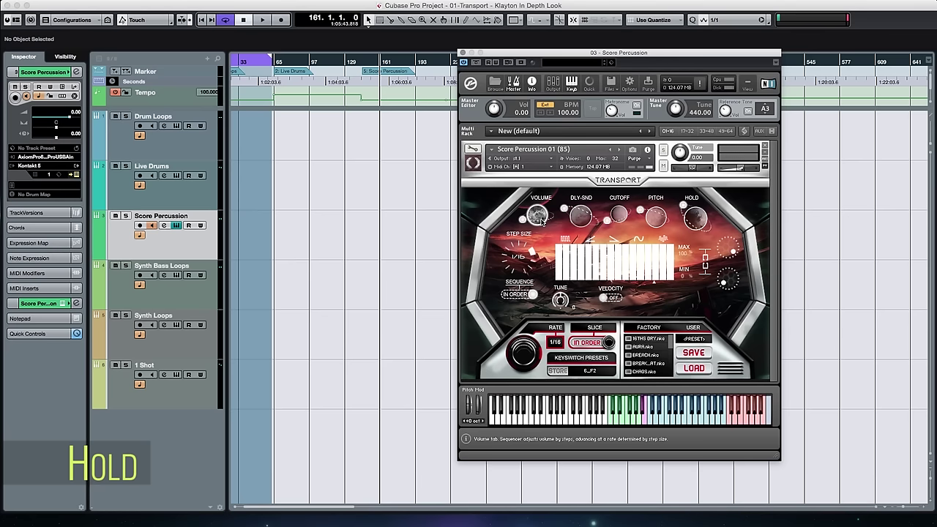
Open the hold sequencer page of the Score Percussion instrument
left_click(694, 218)
left_click(694, 218)
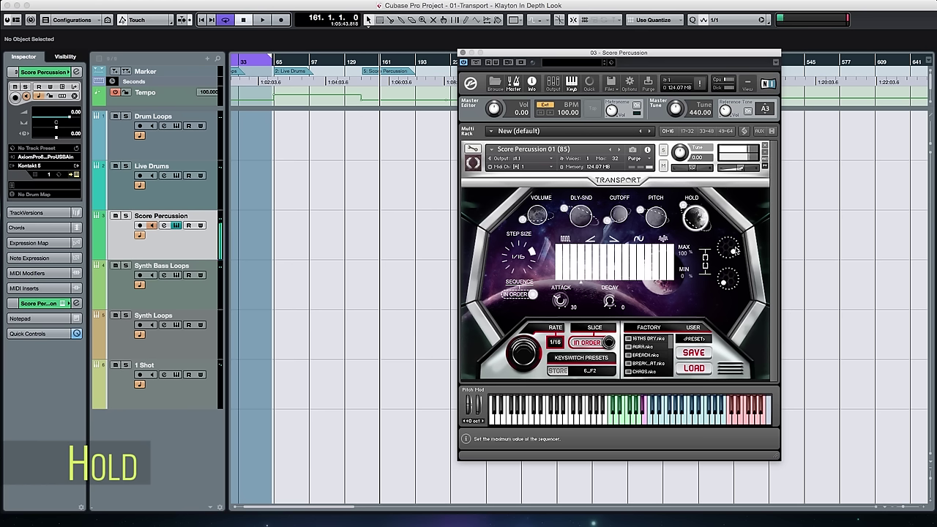
Lower the hold sequencer's maximum, bring both its maximum and minimum to 26%, and set Decay to 15
scroll(730, 249, "down", 2)
left_click_drag(730, 249, 716, 331)
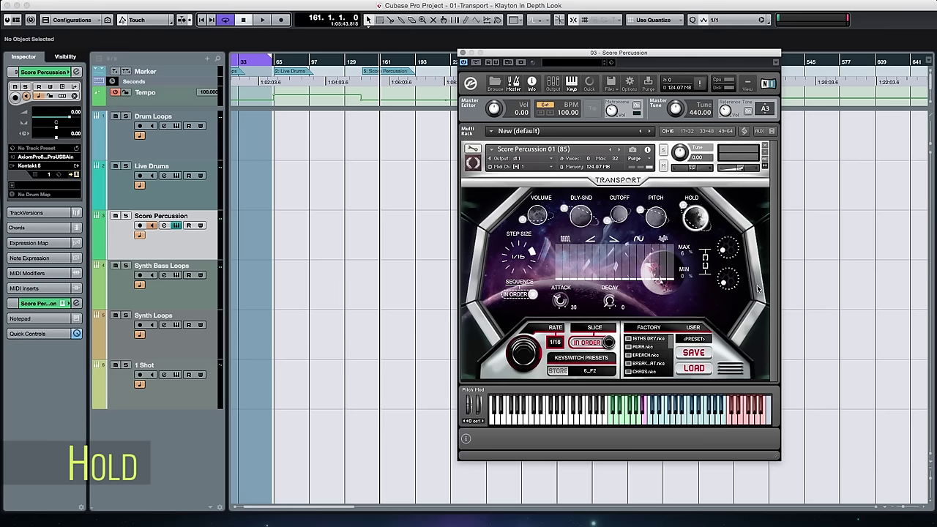
left_click_drag(723, 284, 724, 265)
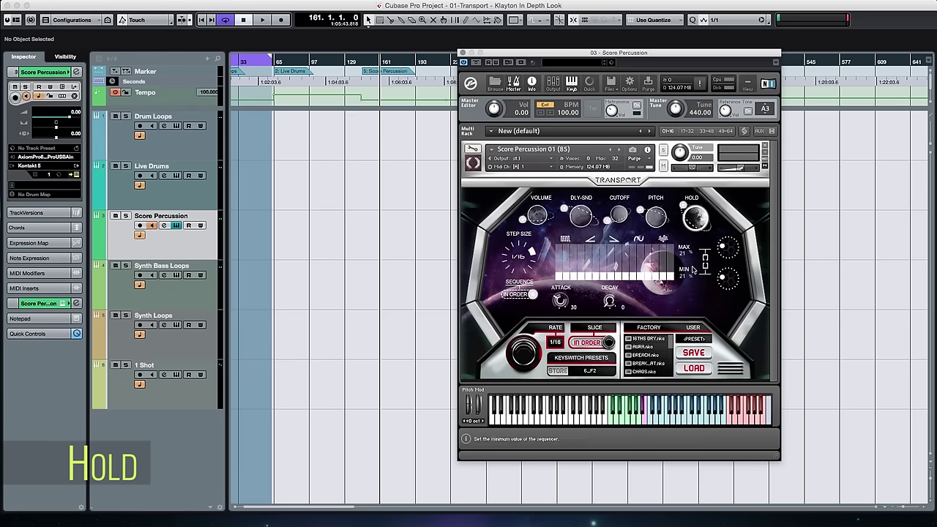
left_click_drag(730, 280, 724, 258)
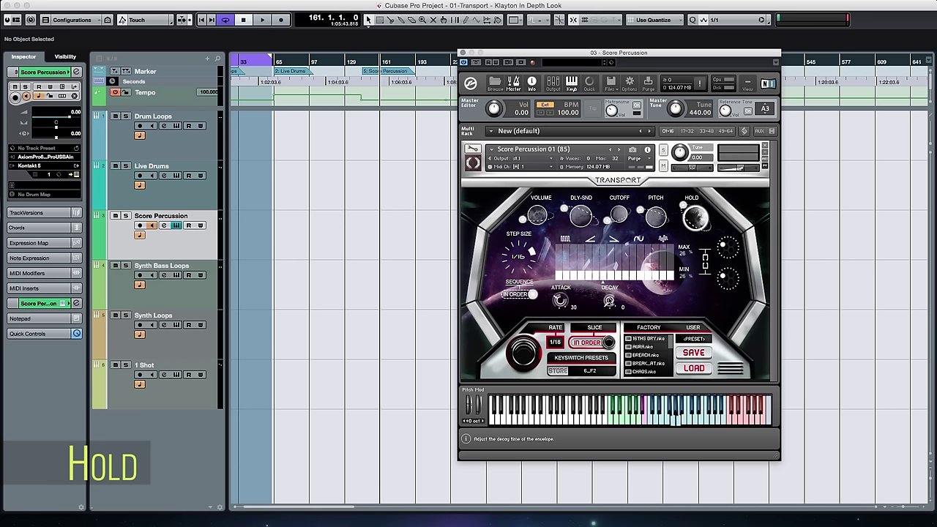
mouse_move(608, 301)
left_mouse_down()
mouse_move(617, 246)
mouse_move(614, 315)
left_mouse_up()
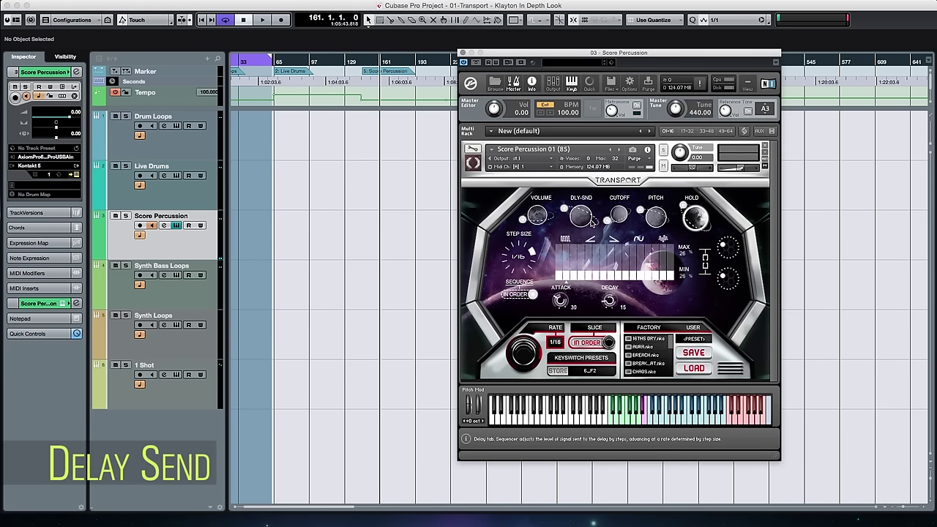
On the delay send page, raise the level of selected steps and set Feed to 78 and Time to 1.0/16
left_click(579, 227)
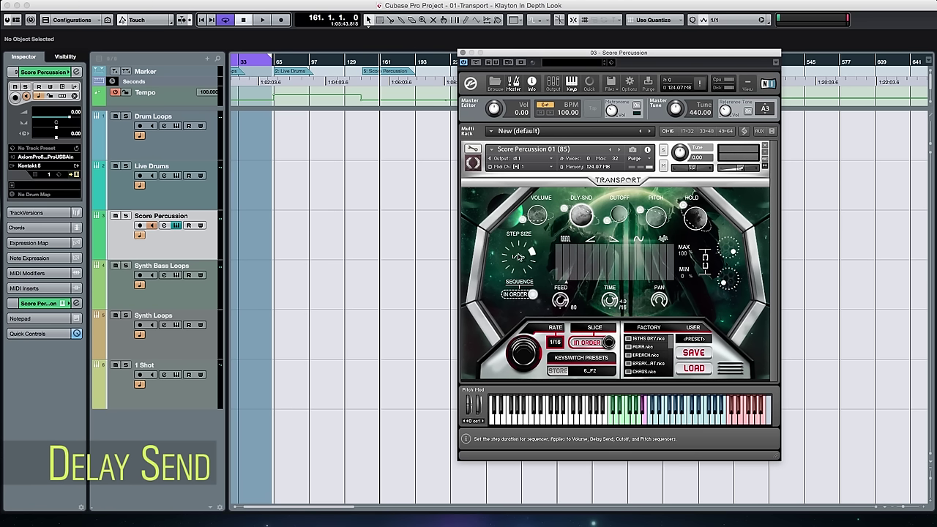
left_click_drag(560, 280, 559, 257)
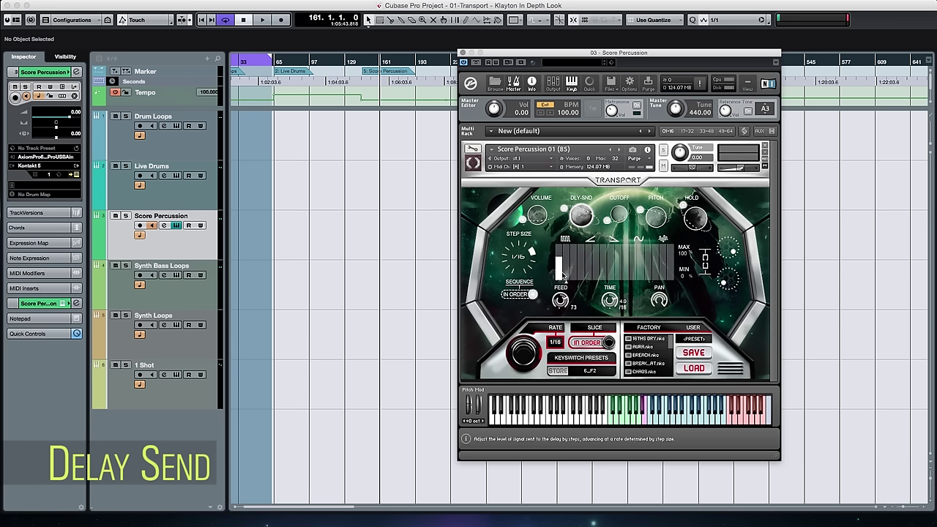
mouse_move(559, 258)
left_mouse_down()
mouse_move(561, 237)
mouse_move(555, 354)
mouse_move(555, 262)
left_mouse_up()
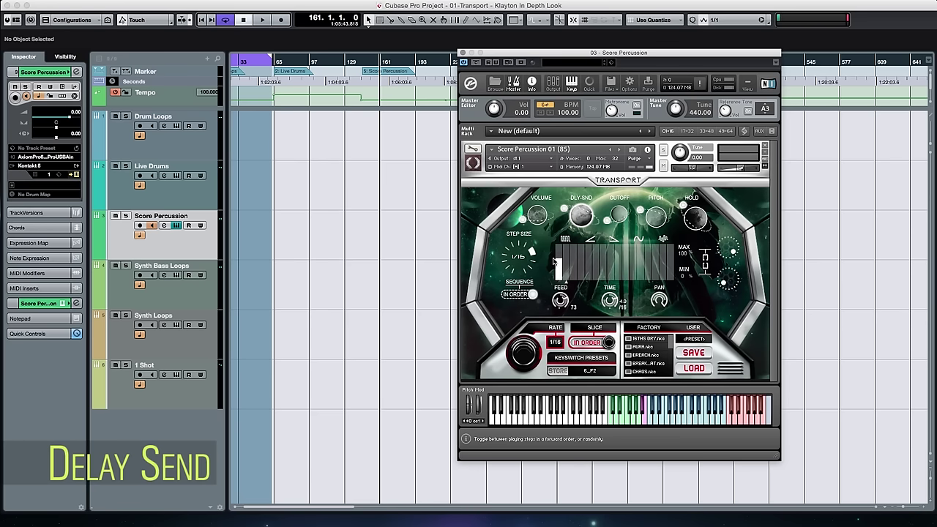
left_click_drag(563, 300, 568, 294)
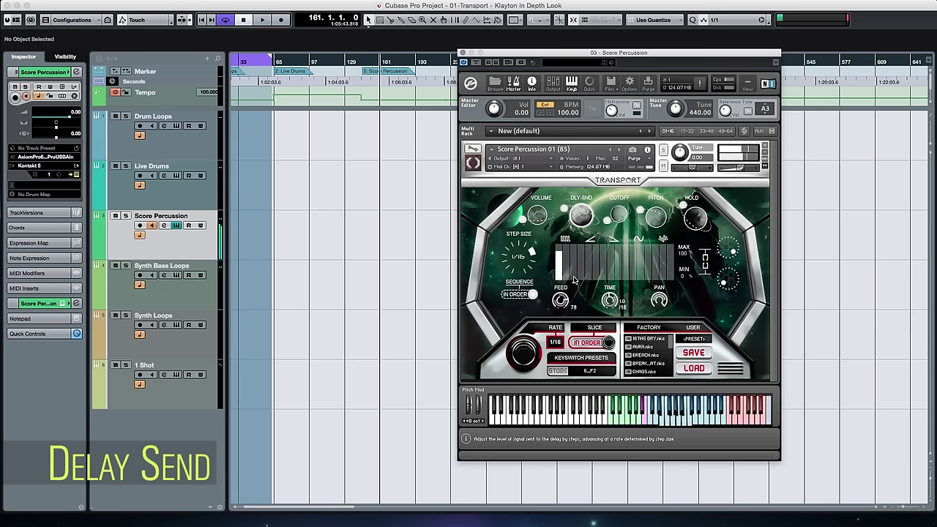
mouse_move(574, 272)
left_mouse_down()
mouse_move(573, 250)
mouse_move(574, 261)
left_mouse_up()
left_click(673, 240)
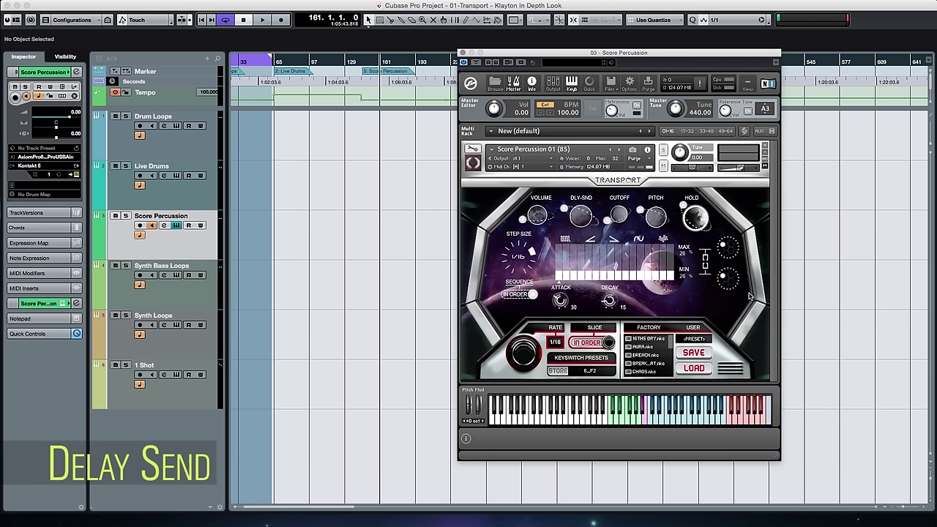
Set the Score Percussion hold sequencer's range to 21–90% and shuffle its step levels
left_click_drag(730, 279, 730, 286)
left_click_drag(729, 248, 762, 192)
left_click(664, 243)
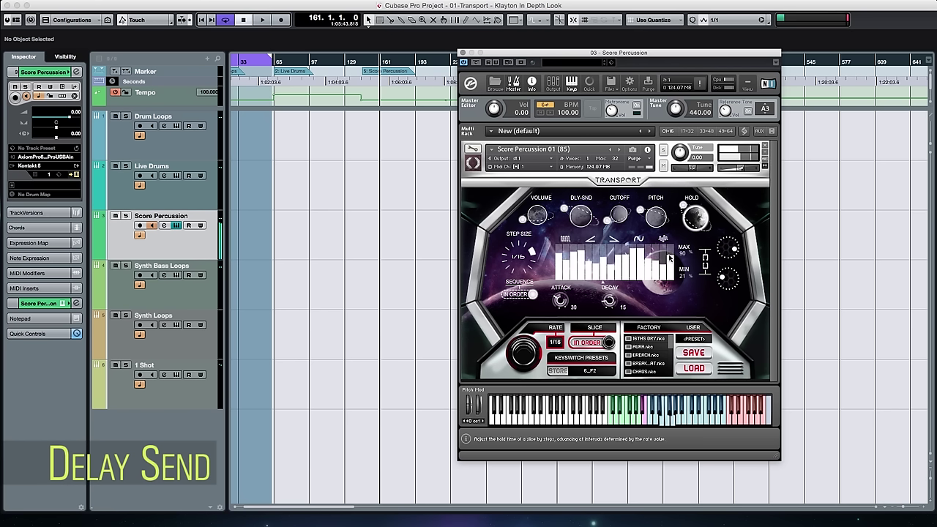
left_click(664, 243)
Lower the hold sequencer's maximum to about 65% and shuffle its steps several more times
left_click_drag(728, 250, 728, 292)
left_click(663, 239)
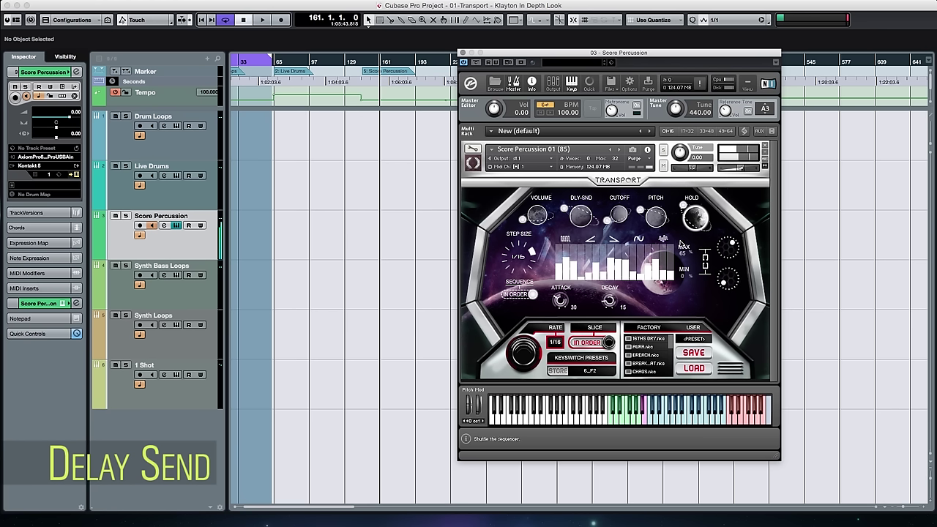
left_click(665, 242)
left_click_drag(728, 246, 727, 250)
left_click(665, 242)
left_click(664, 242)
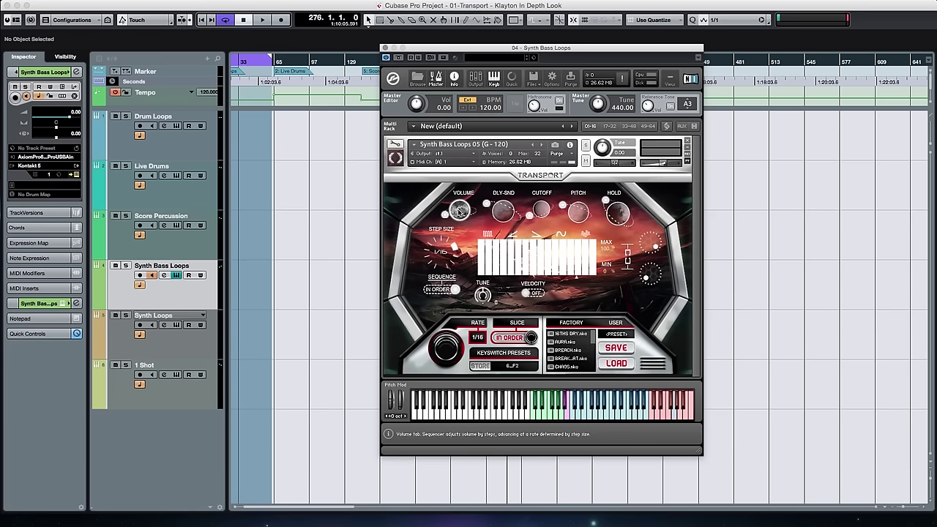
Draw a rising cutoff ramp for Synth Bass Loops, play its steps in random order, and set the minimum to 46%
left_click(541, 193)
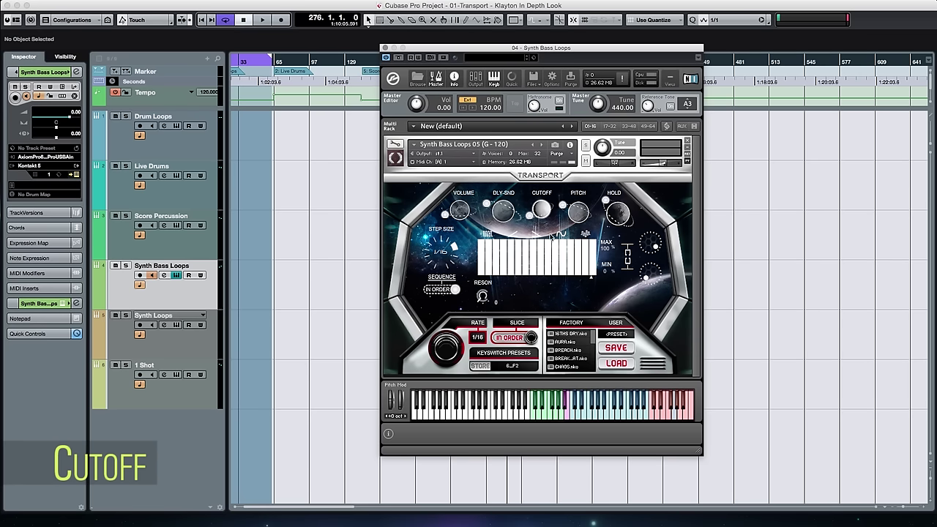
left_click_drag(481, 271, 591, 239)
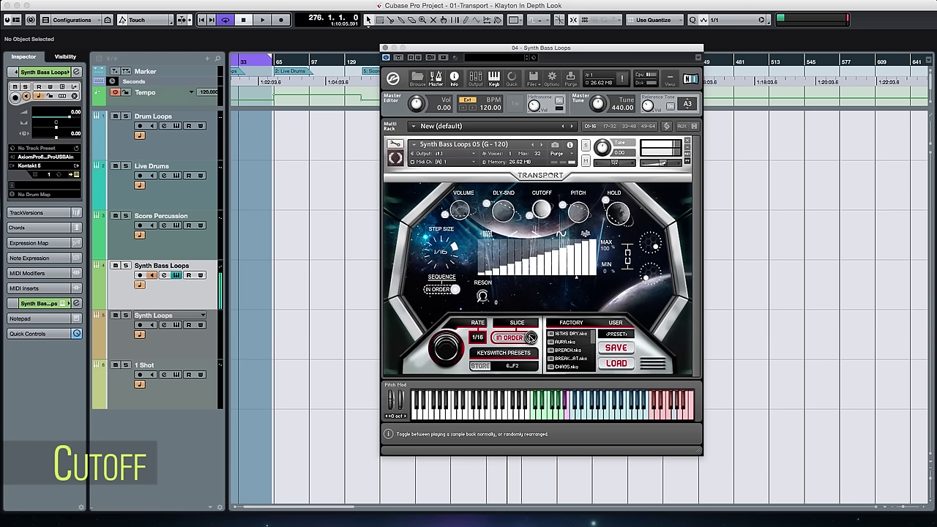
left_click(438, 290)
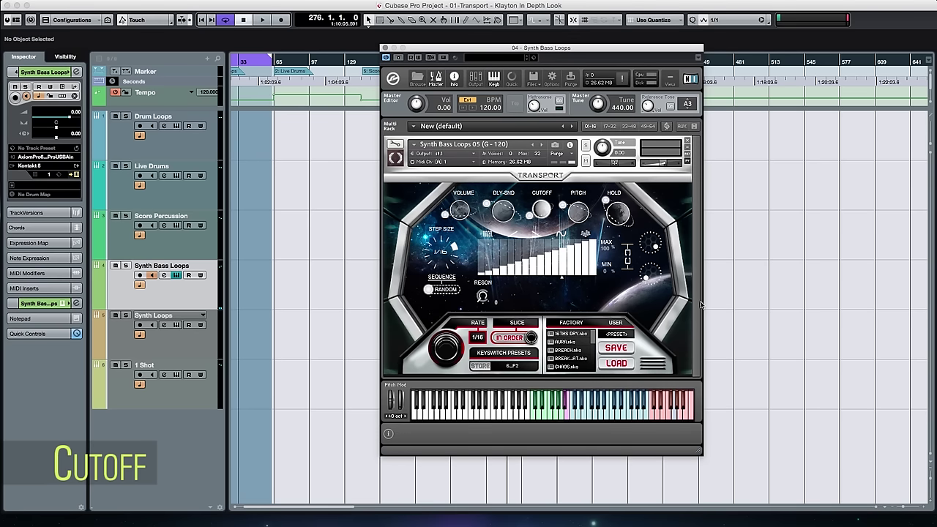
left_click_drag(651, 278, 652, 245)
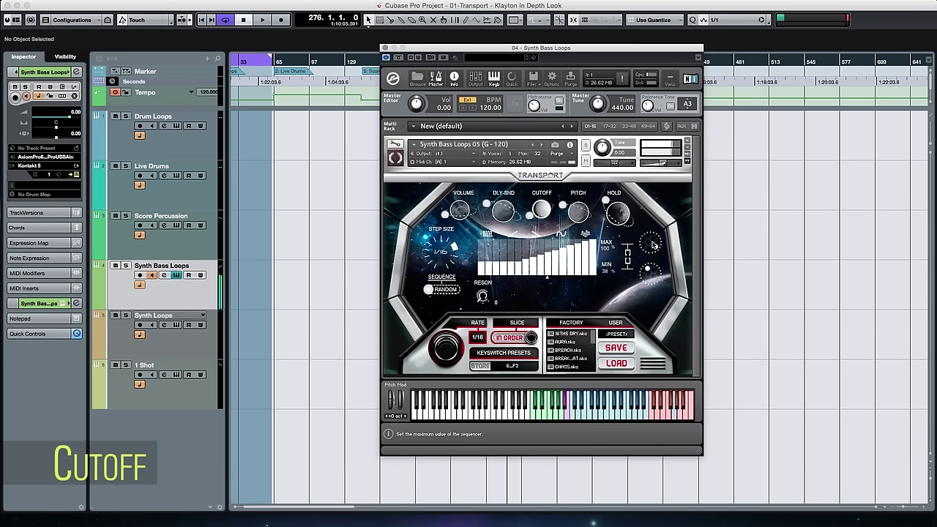
left_click_drag(651, 271, 650, 267)
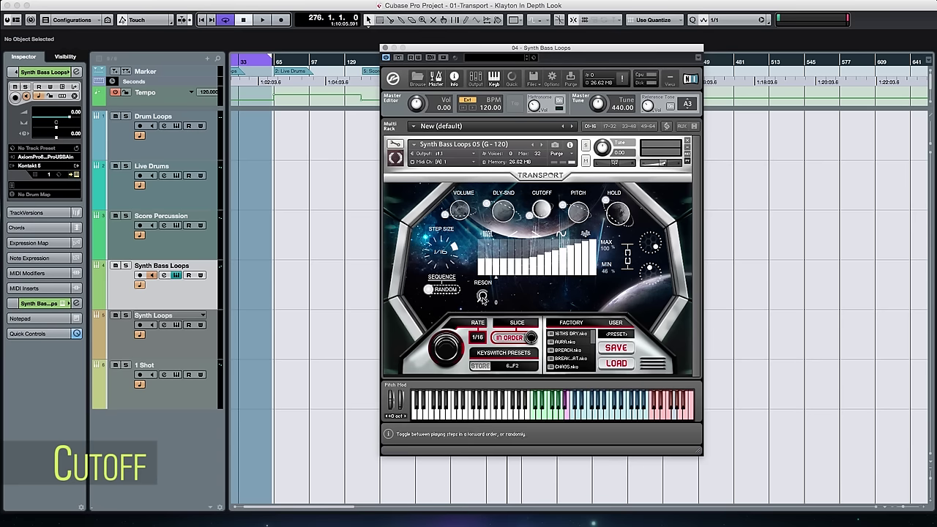
Try the cutoff resonance at 58 and 36, and shuffle the steps with in-order playback and a 50% minimum
left_click_drag(482, 298, 487, 212)
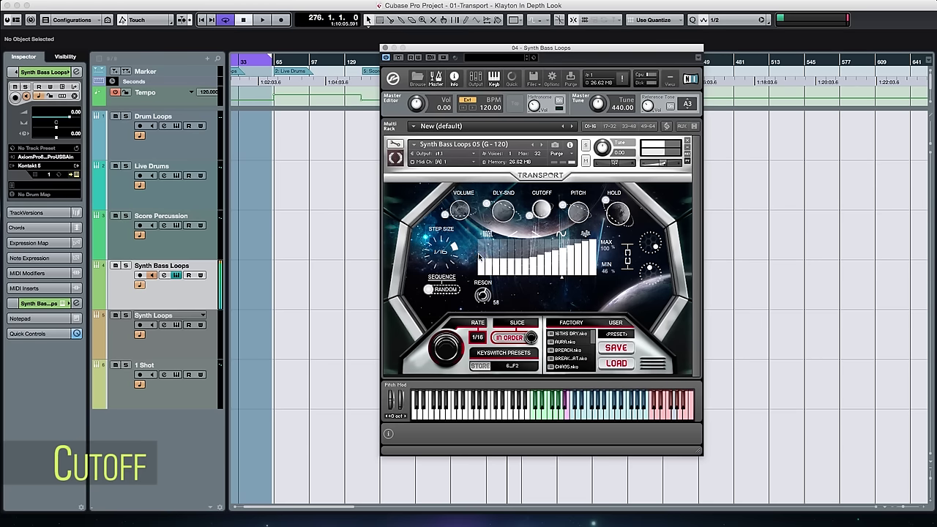
left_click_drag(483, 291, 477, 396)
left_click(610, 245)
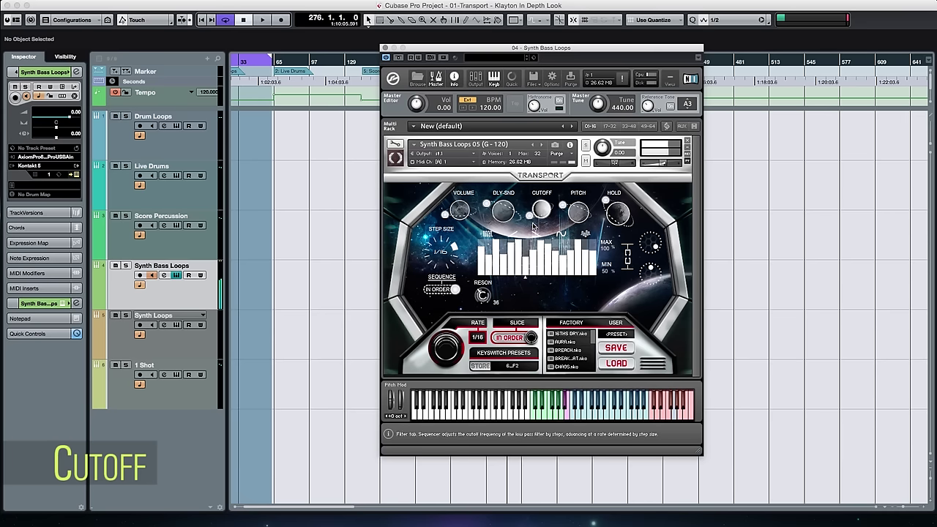
On the Synth Bass Loops hold page, lower the range to 26–28% and set Decay to 46
left_click(622, 215)
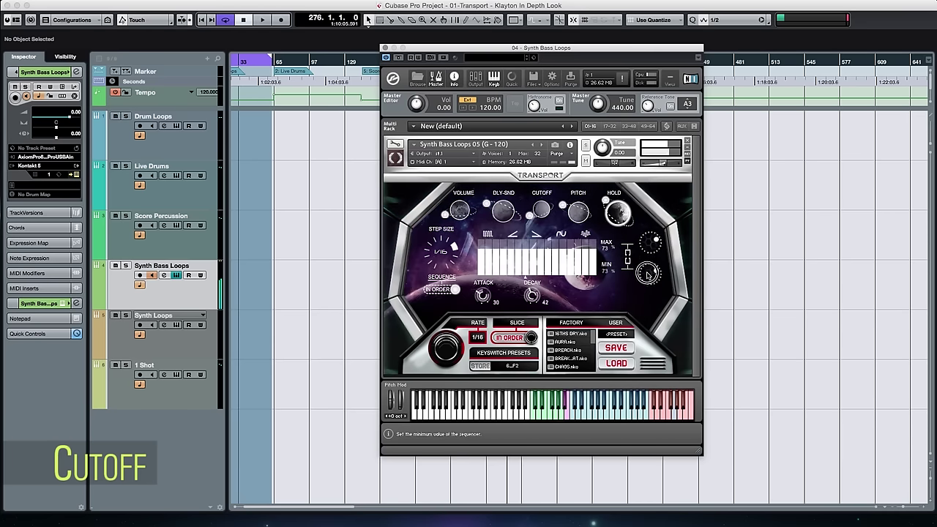
left_click_drag(642, 301, 642, 322)
left_click_drag(530, 297, 530, 290)
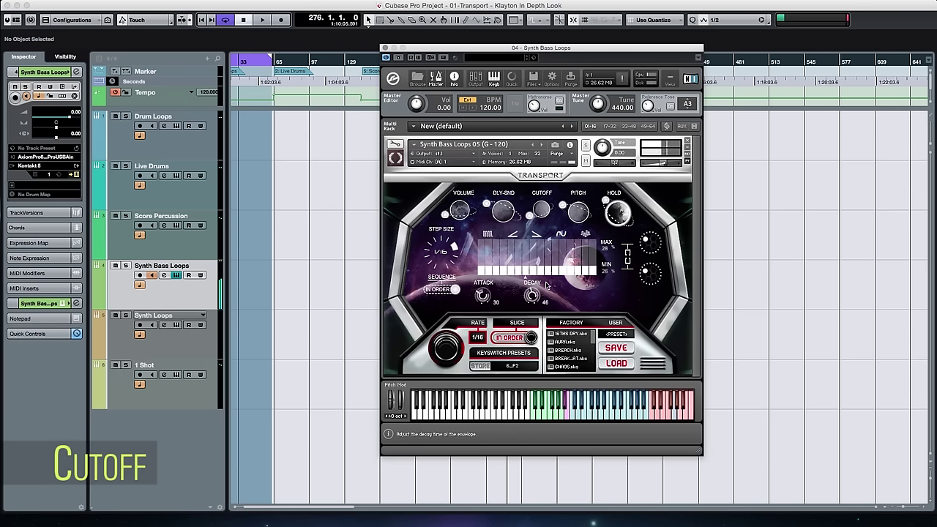
Raise four individual steps in the delay send sequencer and set Feed to 85 and Time to 2.0/16
left_click(503, 211)
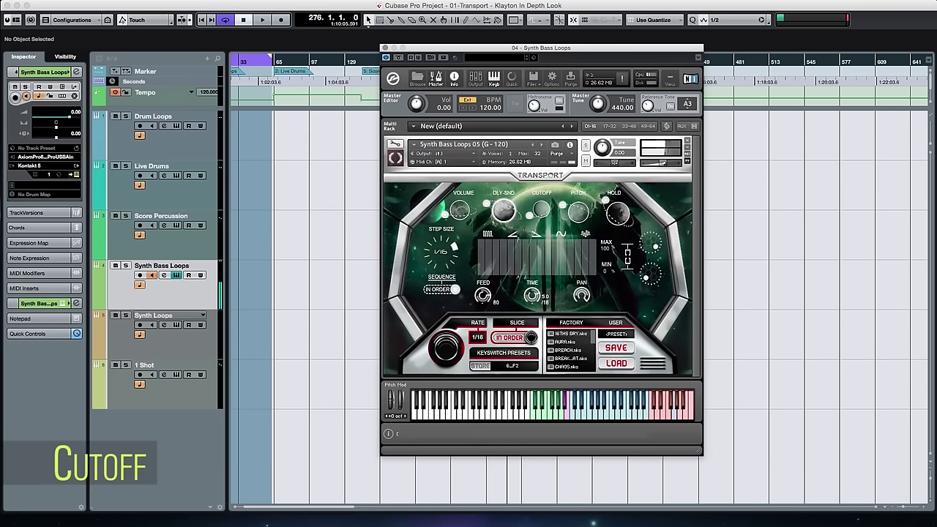
left_click(481, 244)
left_click(542, 250)
left_click(563, 253)
left_click(585, 249)
left_click_drag(483, 294, 483, 293)
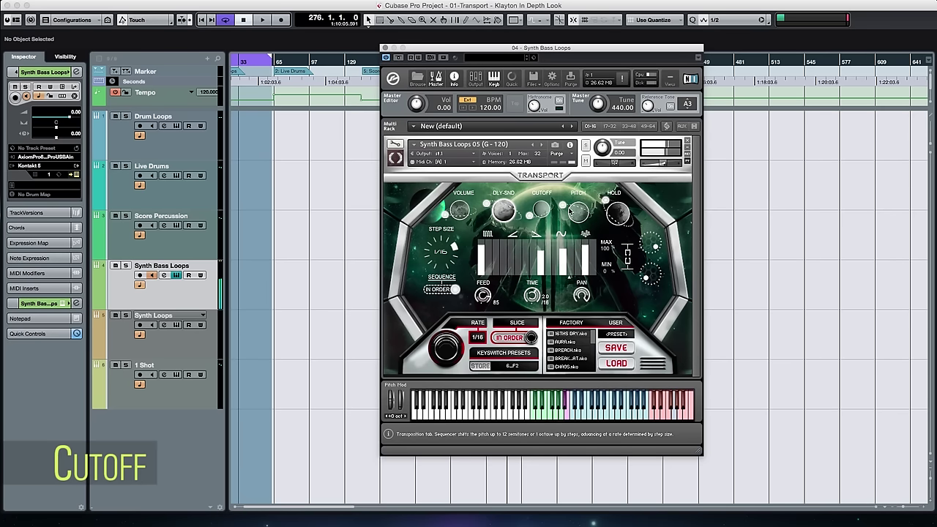
Set the cutoff resonance to 0, link the sequencer's minimum and maximum, and sweep them together from 25% to about 64%
left_click(541, 211)
left_click_drag(496, 293, 471, 361)
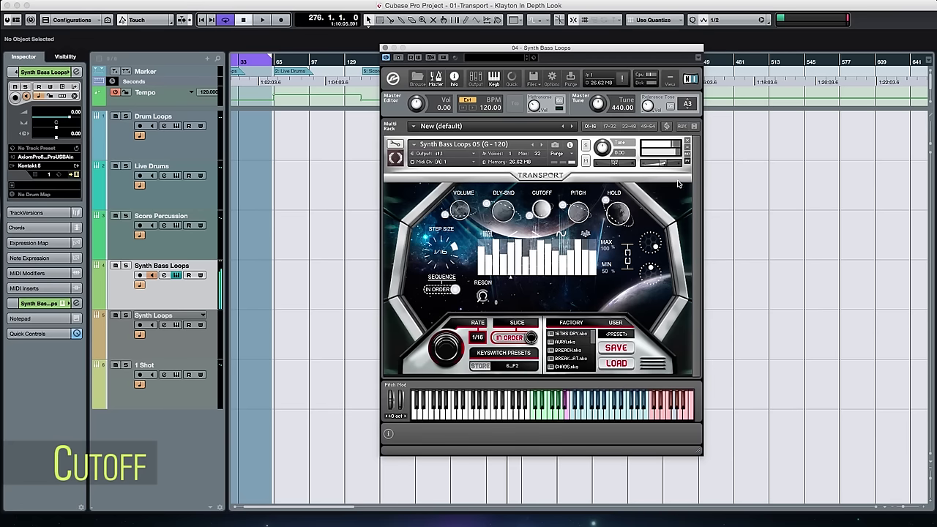
left_click(626, 256)
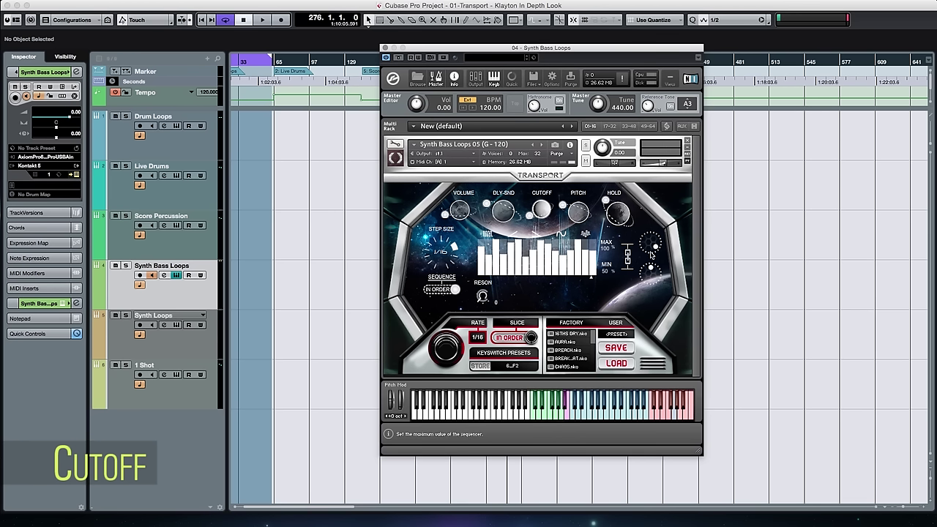
left_click_drag(654, 247, 644, 316)
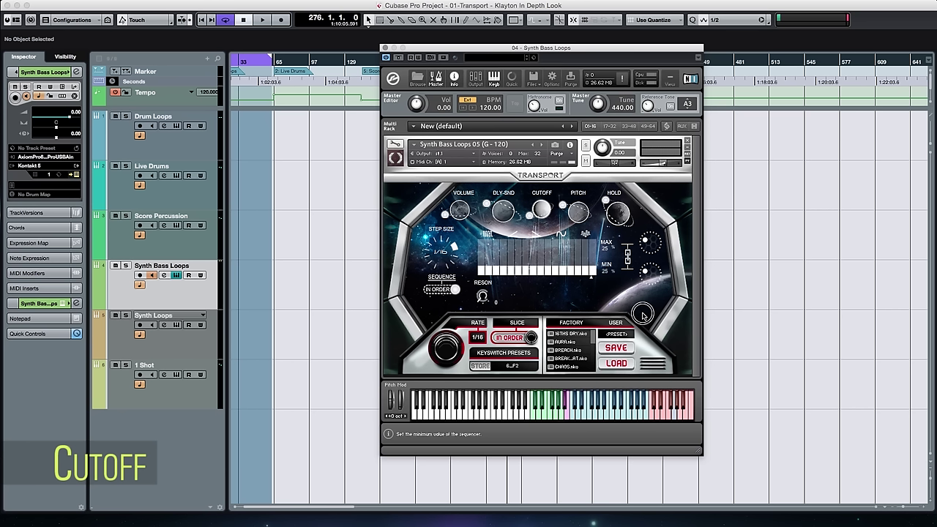
mouse_move(643, 315)
left_mouse_down()
mouse_move(647, 249)
mouse_move(636, 324)
mouse_move(637, 298)
left_mouse_up()
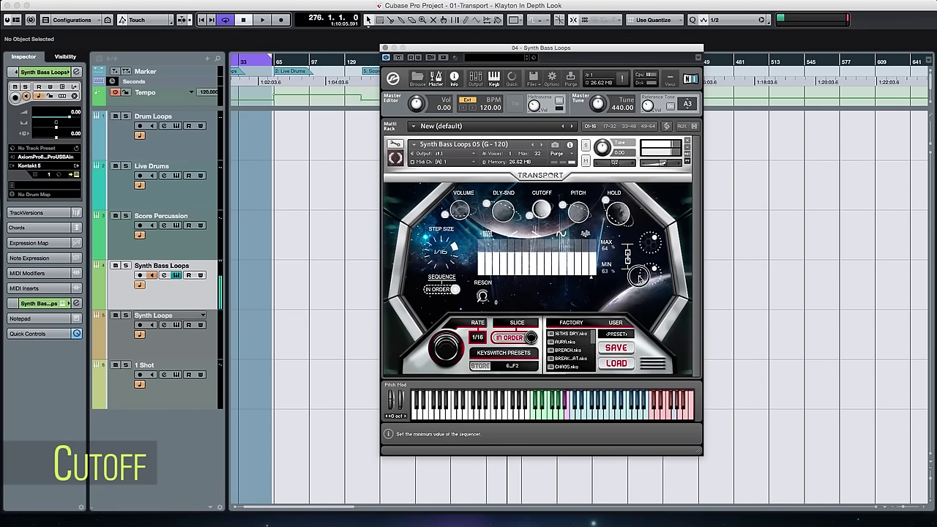